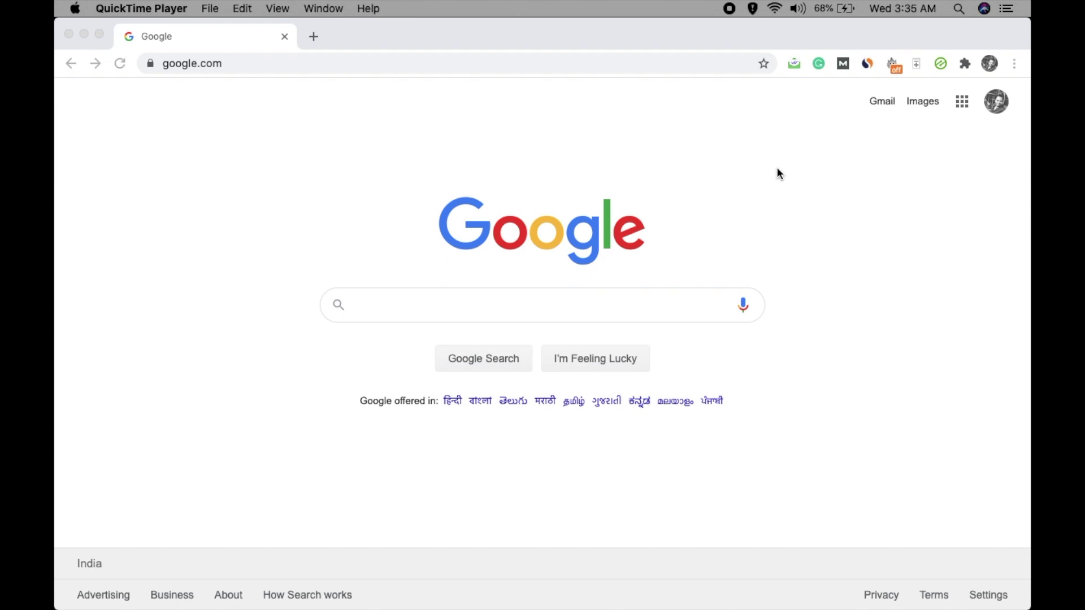
- Go to discord.com in the browser and open the login for the Discord account
{"action": "left_click", "coordinate": [384, 65]}
{"action": "type", "text": "discord"}
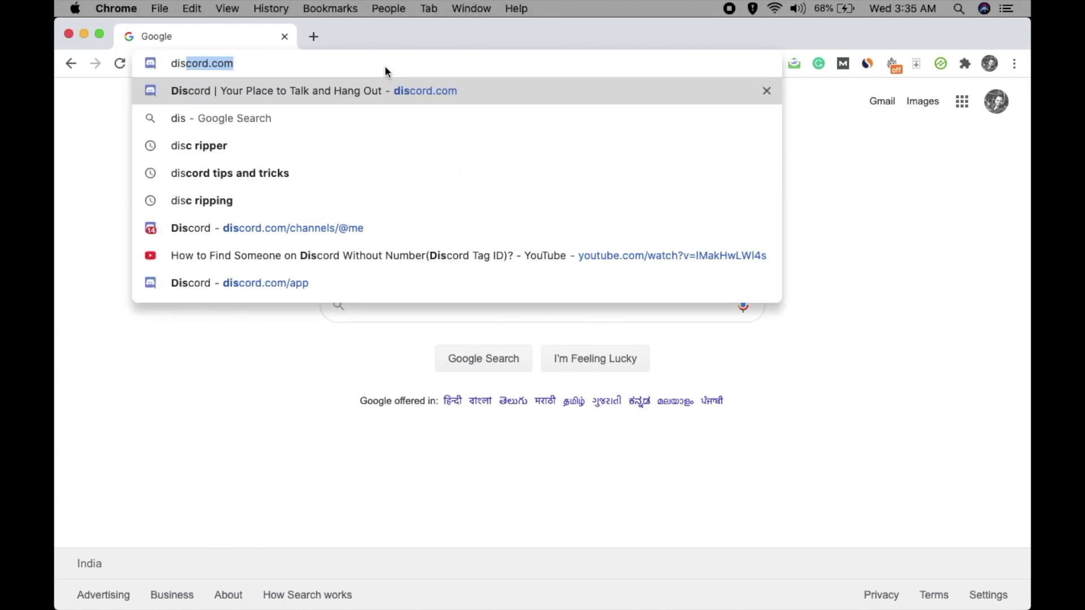
{"action": "key", "text": "Return"}
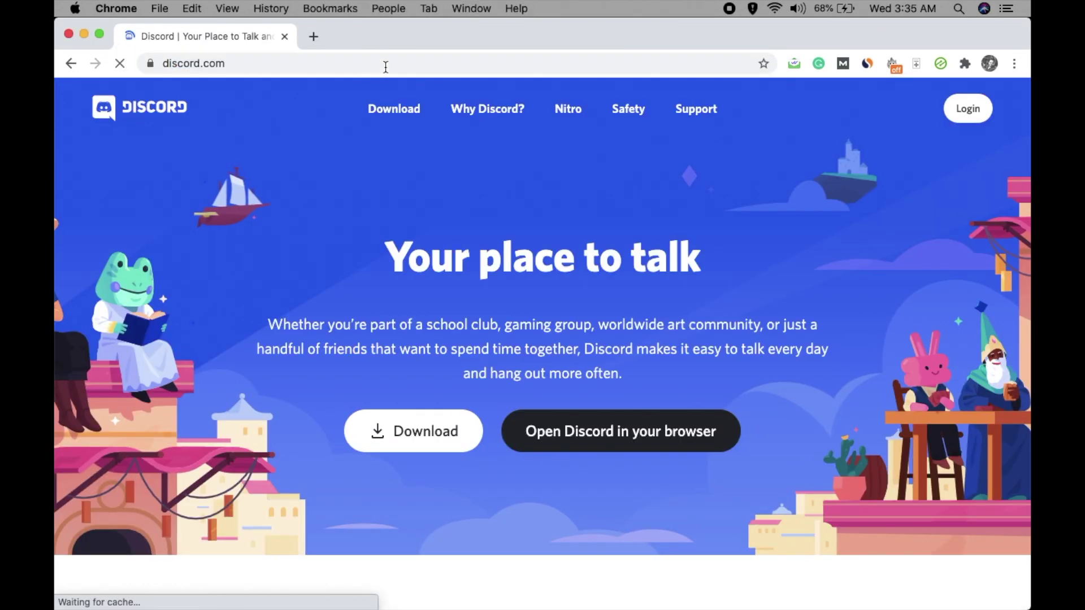
{"action": "left_click", "coordinate": [957, 120]}
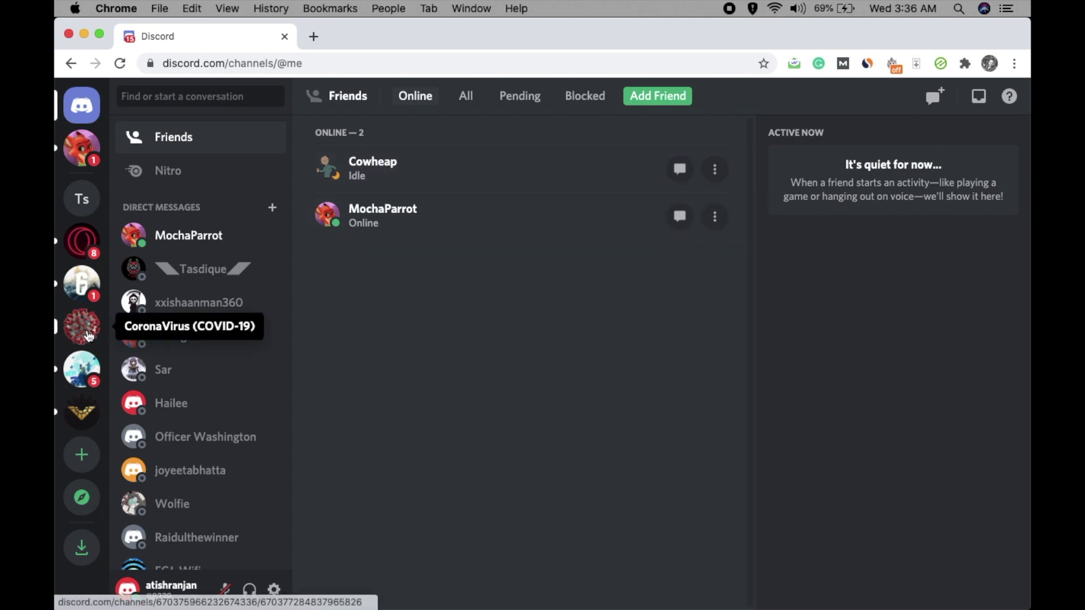
- Turn off direct messages from server members in the CoronaVirus (COVID-19) server's privacy settings
{"action": "left_click", "coordinate": [88, 335]}
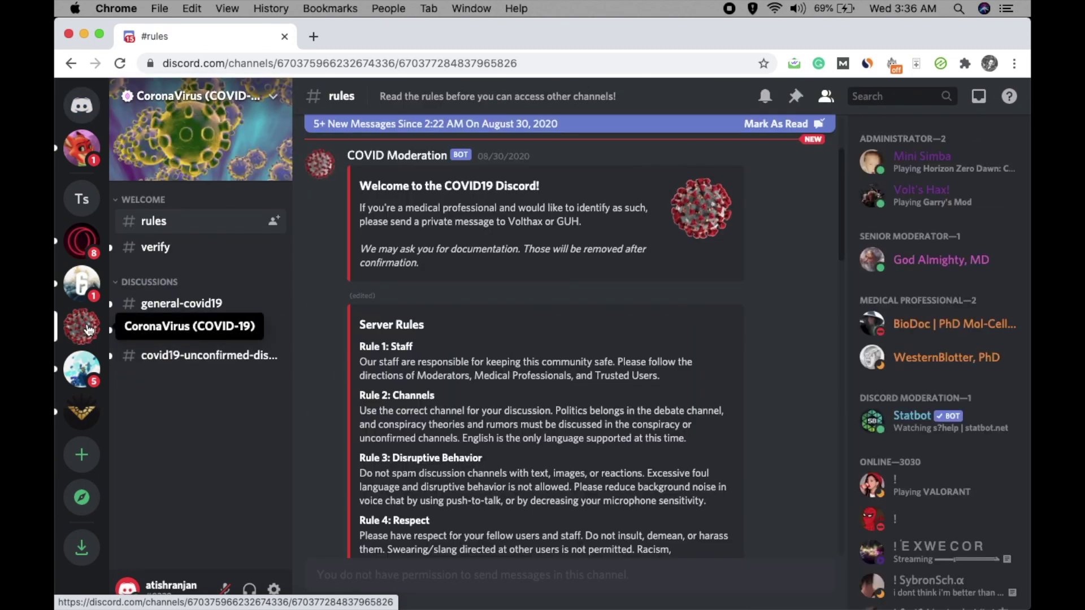
{"action": "left_click", "coordinate": [274, 99]}
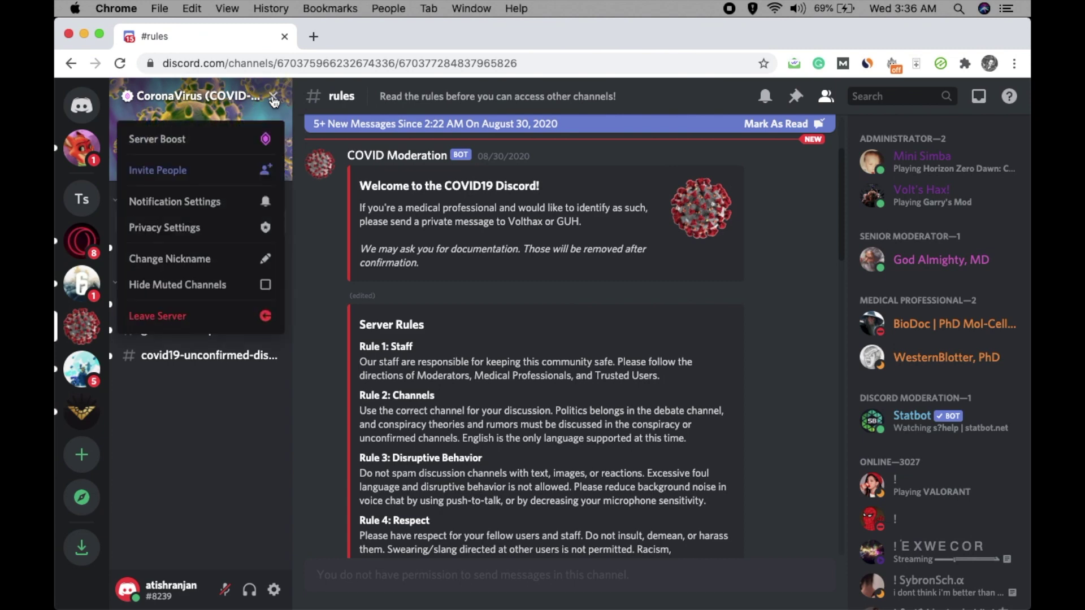
{"action": "left_click", "coordinate": [209, 229]}
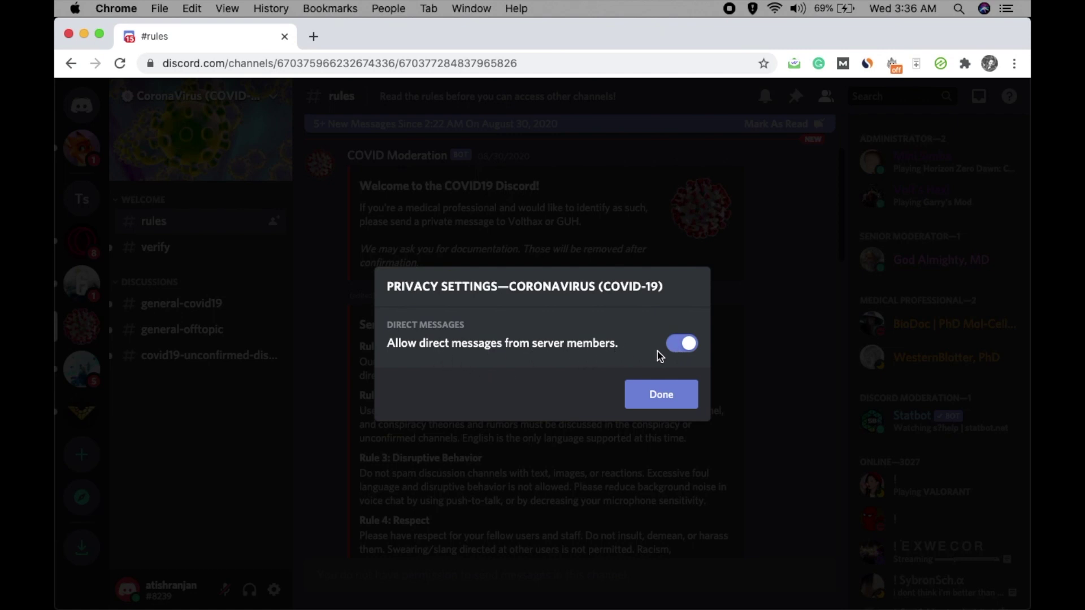
{"action": "left_click", "coordinate": [677, 350]}
{"action": "left_click", "coordinate": [659, 398]}
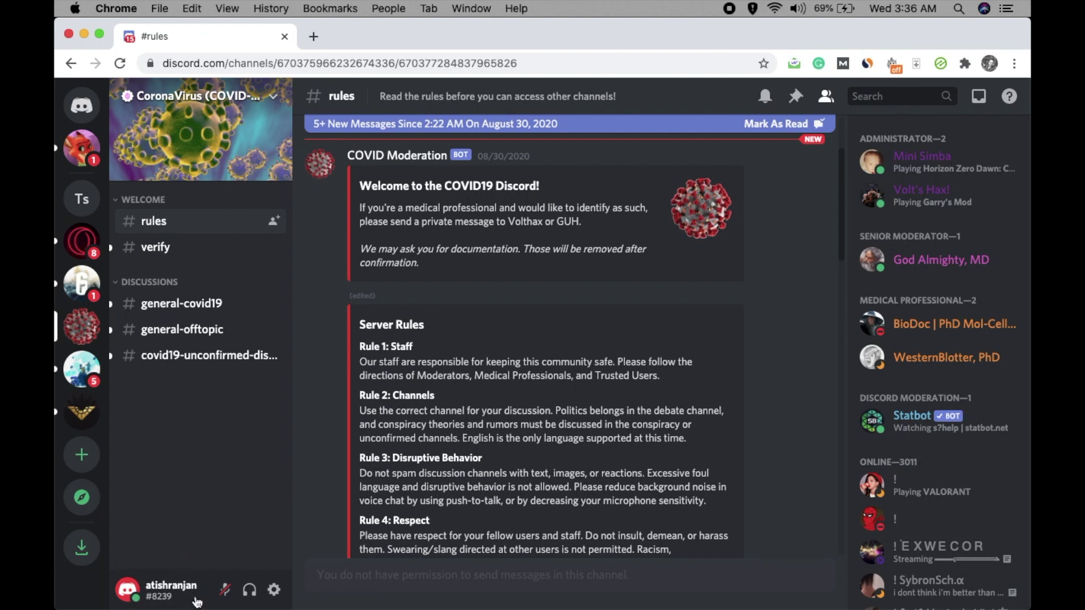
- Disable direct messages from server members in the account's Privacy & Safety defaults and apply the change to all existing servers
{"action": "left_click", "coordinate": [275, 591]}
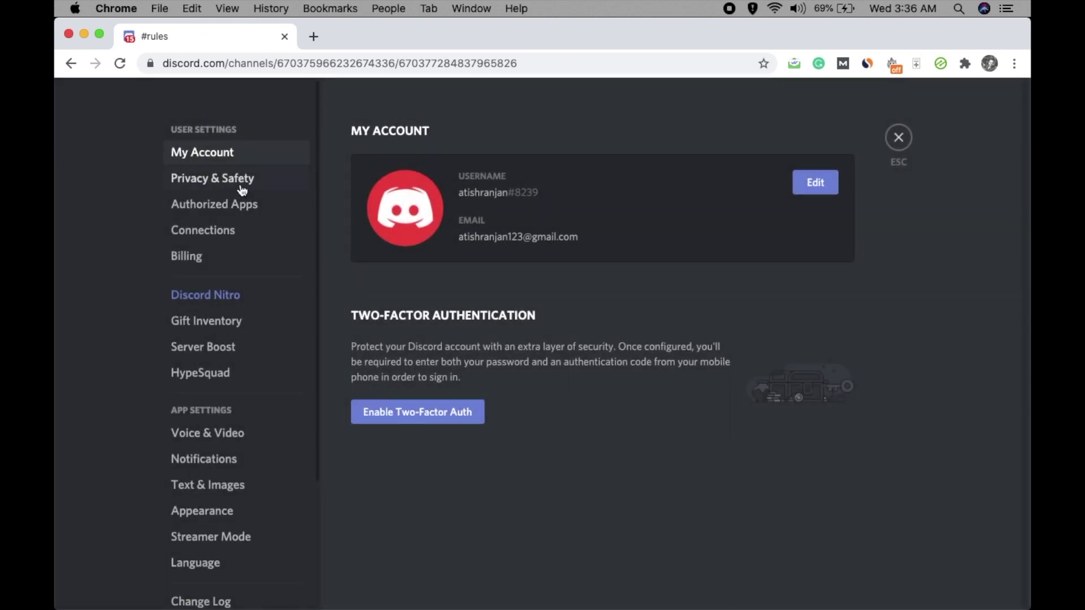
{"action": "left_click", "coordinate": [242, 190]}
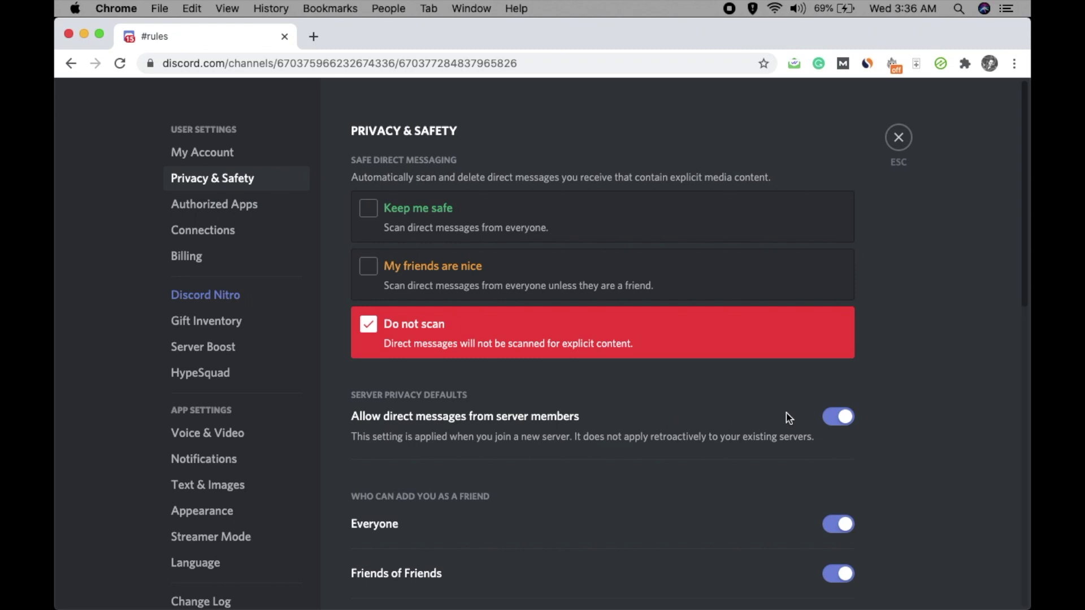
{"action": "left_click", "coordinate": [835, 422]}
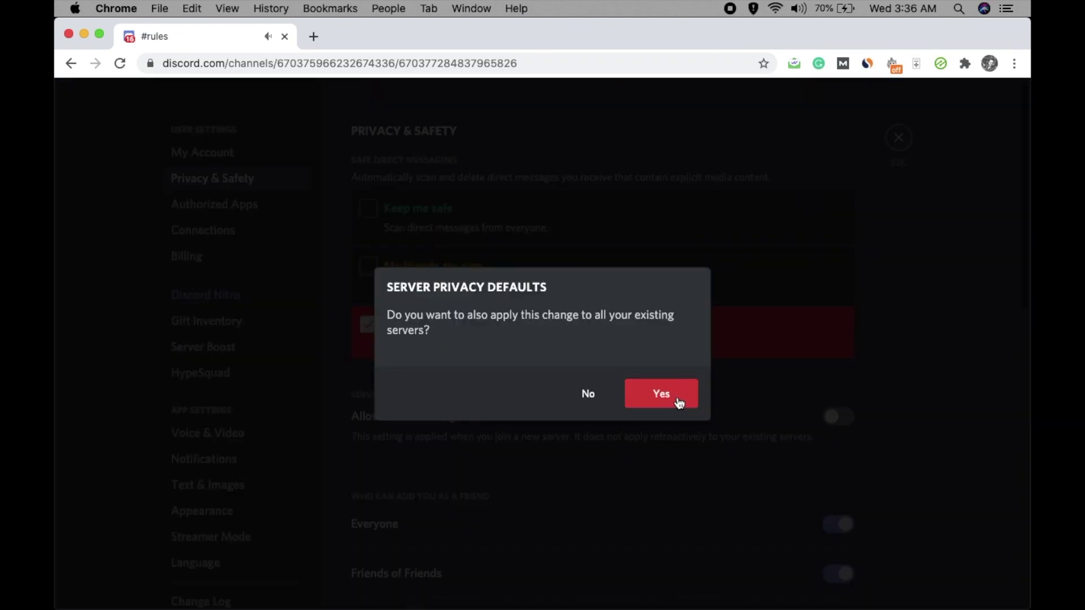
{"action": "left_click", "coordinate": [647, 388]}
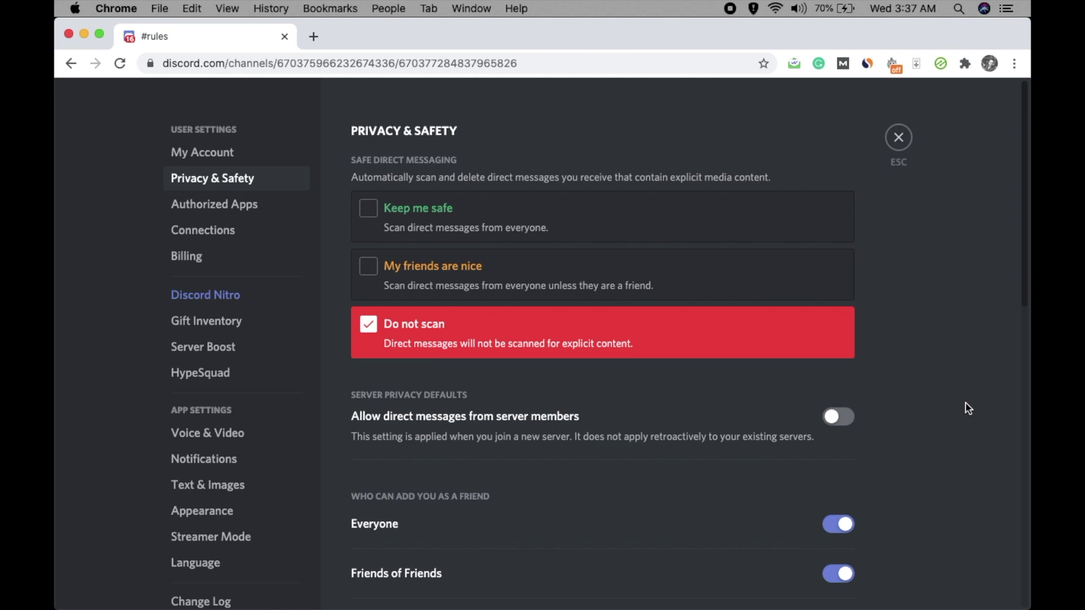
- Switch to the Incognito window with the second Discord account, dismiss the desktop app banner and open the CoronaVirus (COVID-19) server
{"action": "mouse_move", "coordinate": [710, 563]}
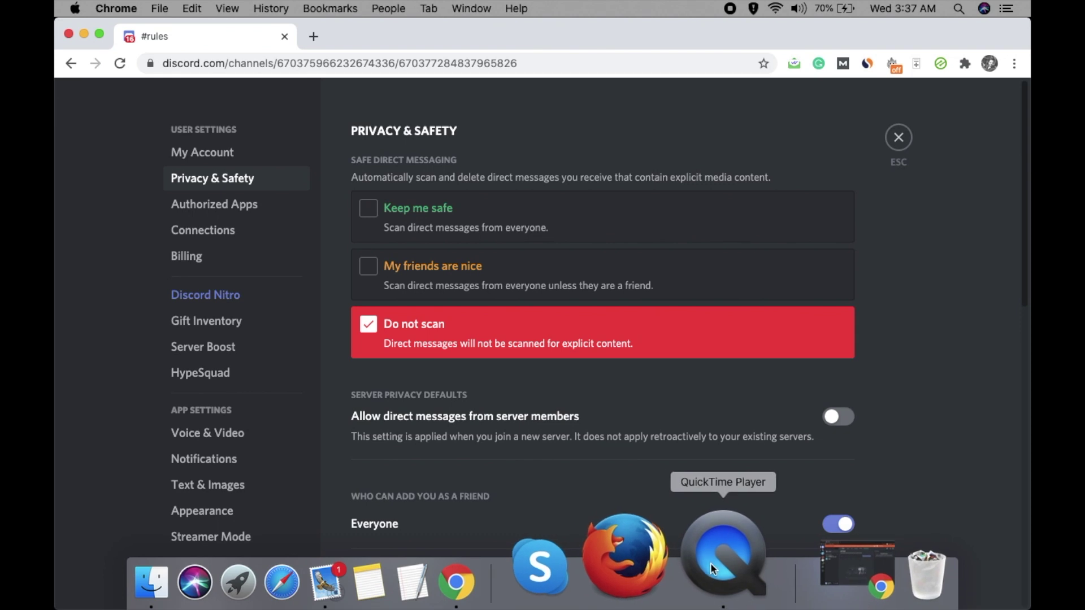
{"action": "left_click", "coordinate": [788, 557]}
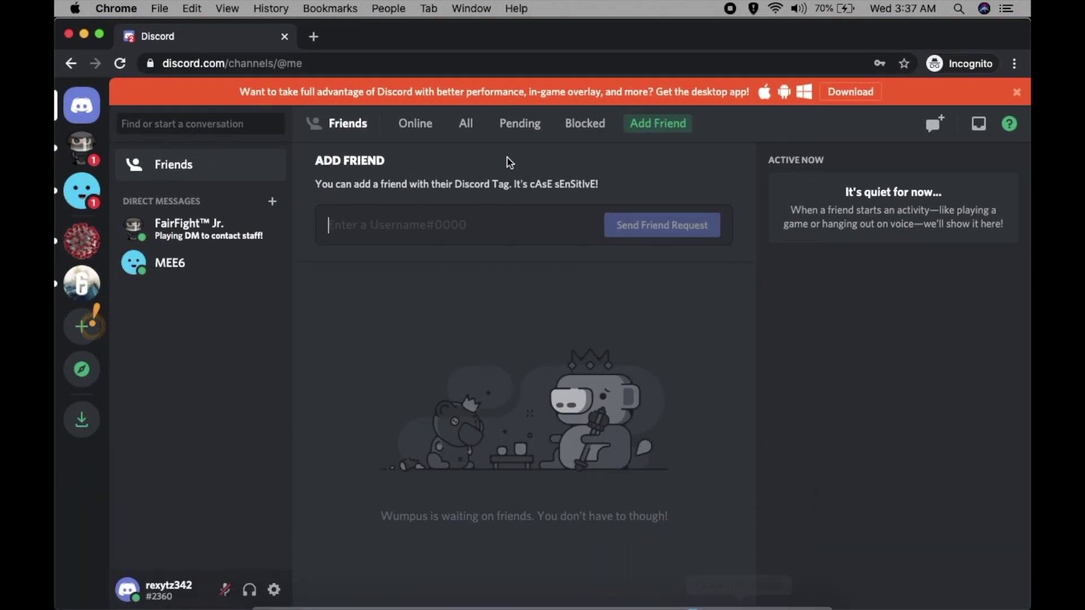
{"action": "left_click", "coordinate": [1016, 92]}
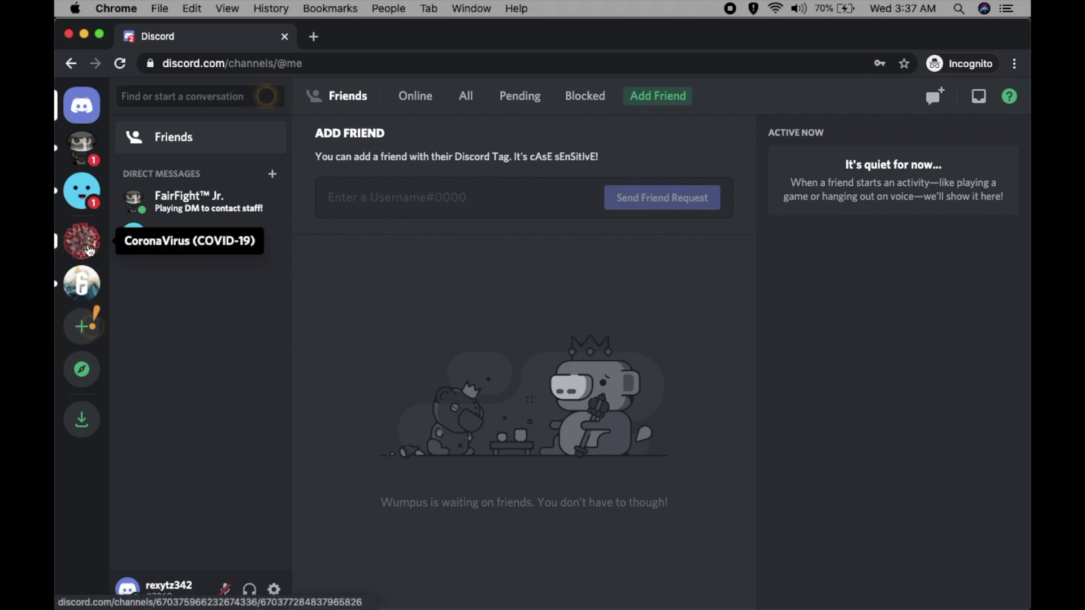
{"action": "left_click", "coordinate": [94, 248]}
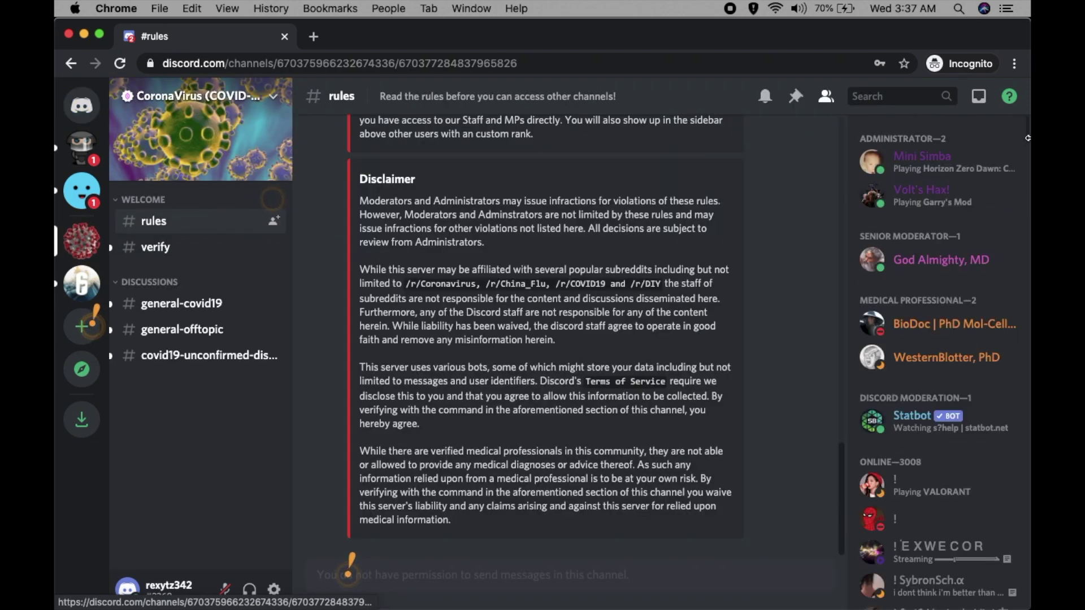
- Find the first account in the server's member list and send it the direct message "Hello"
{"action": "scroll", "coordinate": [938, 254], "scroll_direction": "down", "scroll_amount": 15}
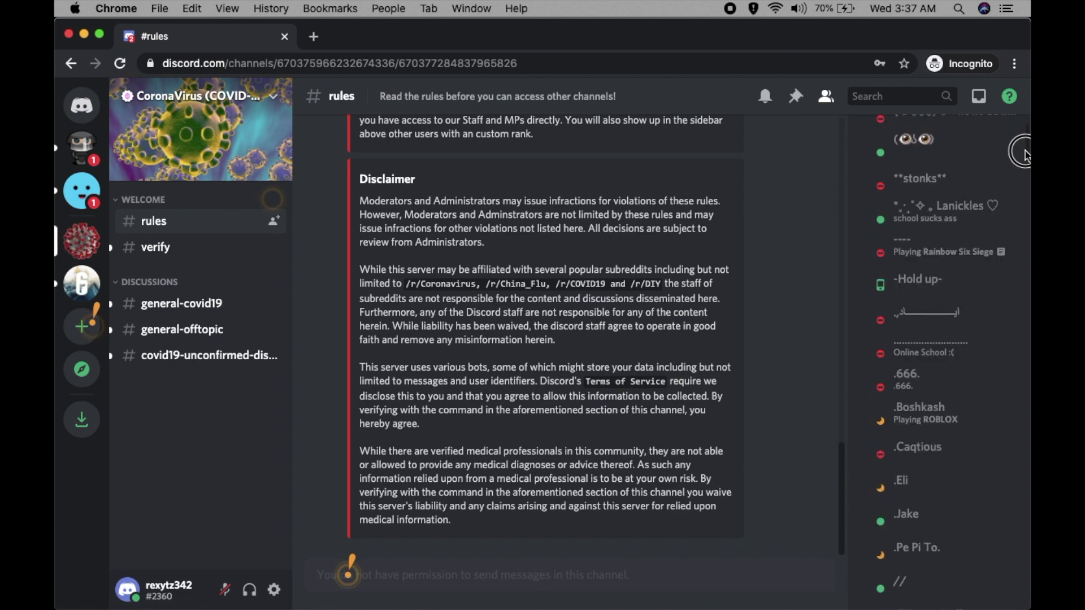
{"action": "scroll", "coordinate": [938, 255], "scroll_direction": "down", "scroll_amount": 5}
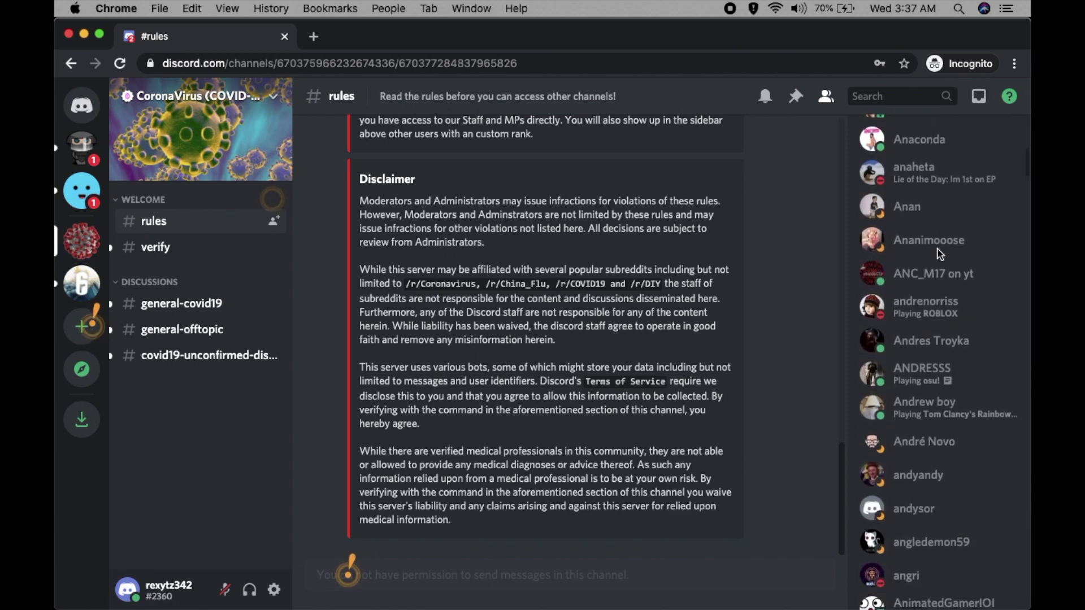
{"action": "scroll", "coordinate": [938, 253], "scroll_direction": "down", "scroll_amount": 8}
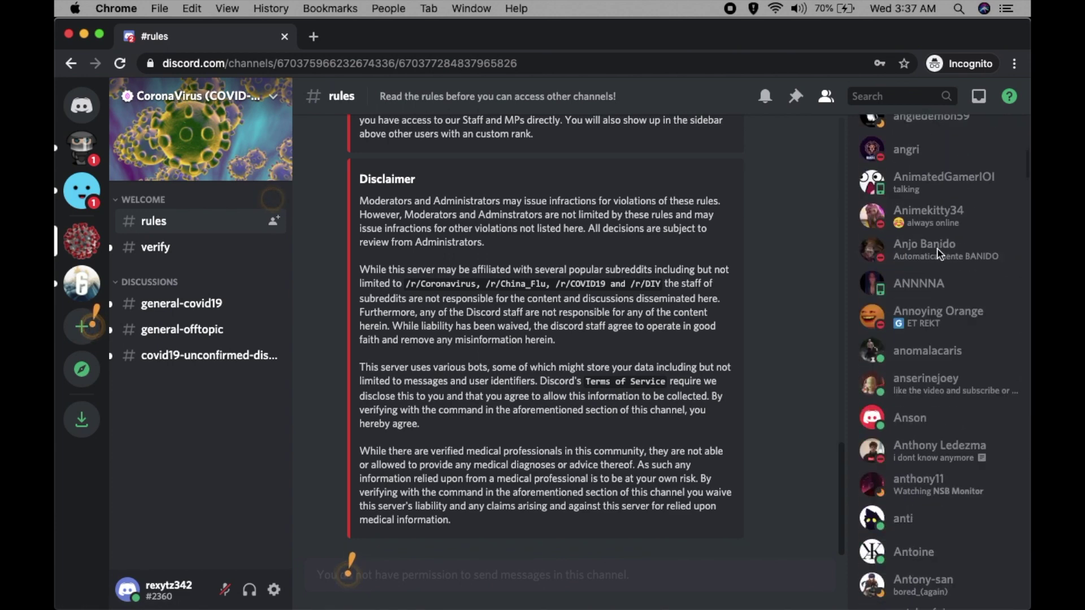
{"action": "scroll", "coordinate": [939, 254], "scroll_direction": "down", "scroll_amount": 10}
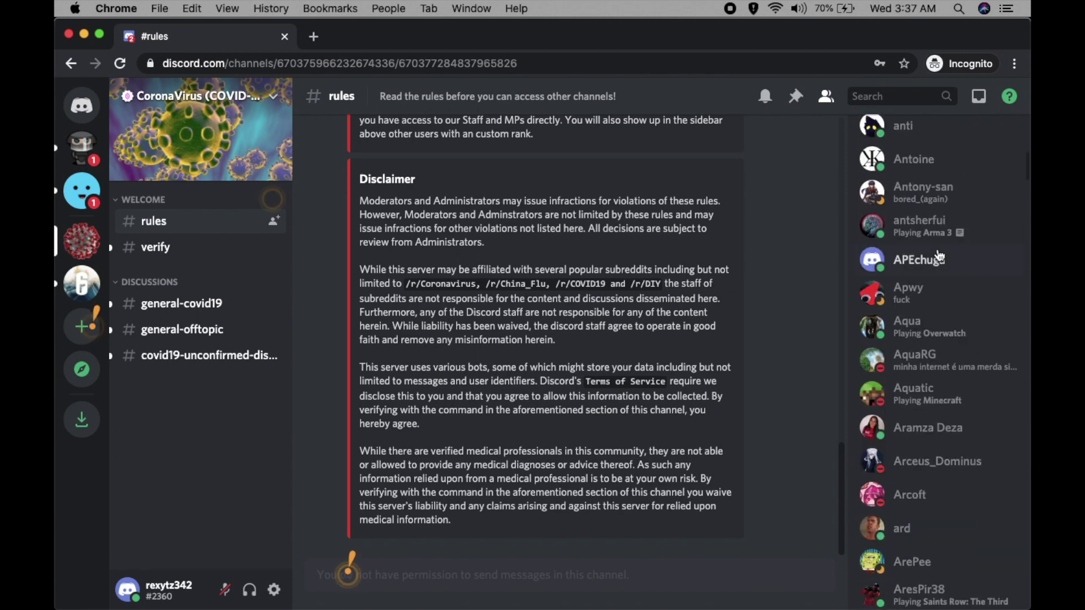
{"action": "scroll", "coordinate": [939, 254], "scroll_direction": "down", "scroll_amount": 10}
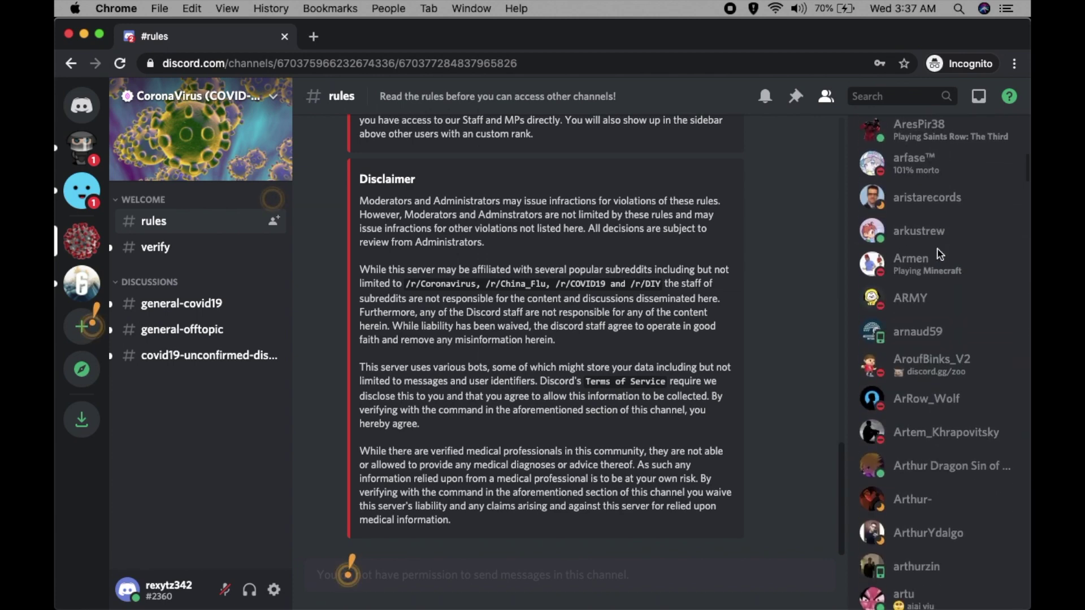
{"action": "scroll", "coordinate": [938, 254], "scroll_direction": "down", "scroll_amount": 10}
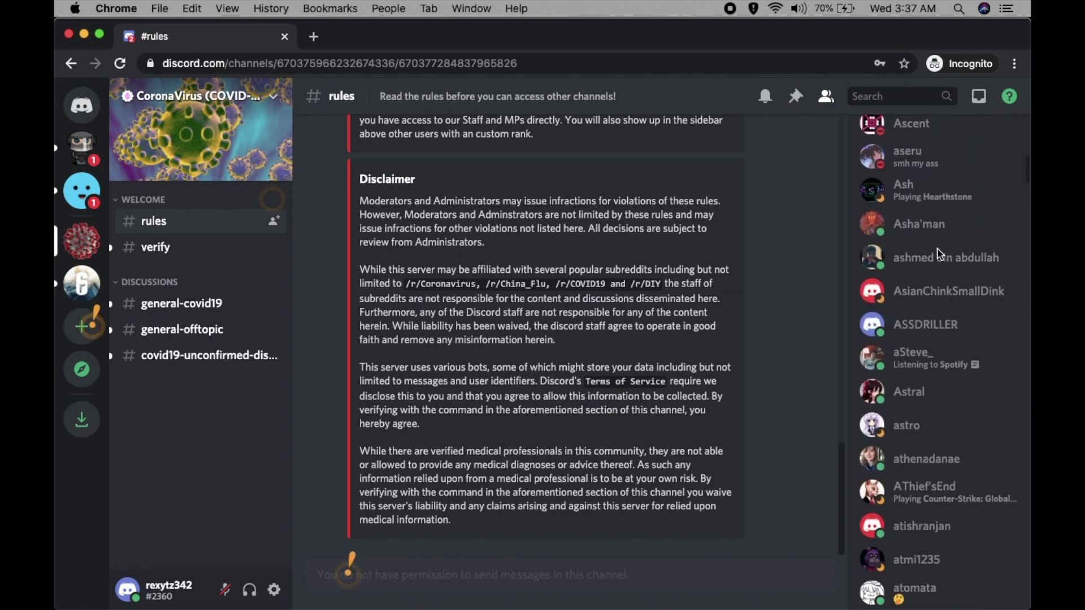
{"action": "scroll", "coordinate": [939, 254], "scroll_direction": "down", "scroll_amount": 5}
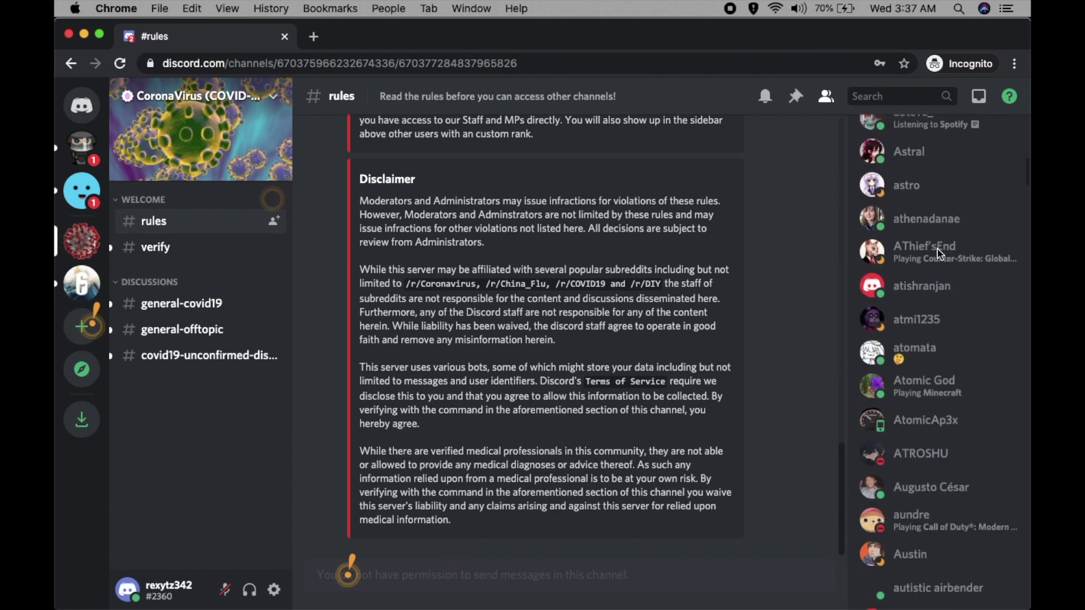
{"action": "right_click", "coordinate": [905, 299]}
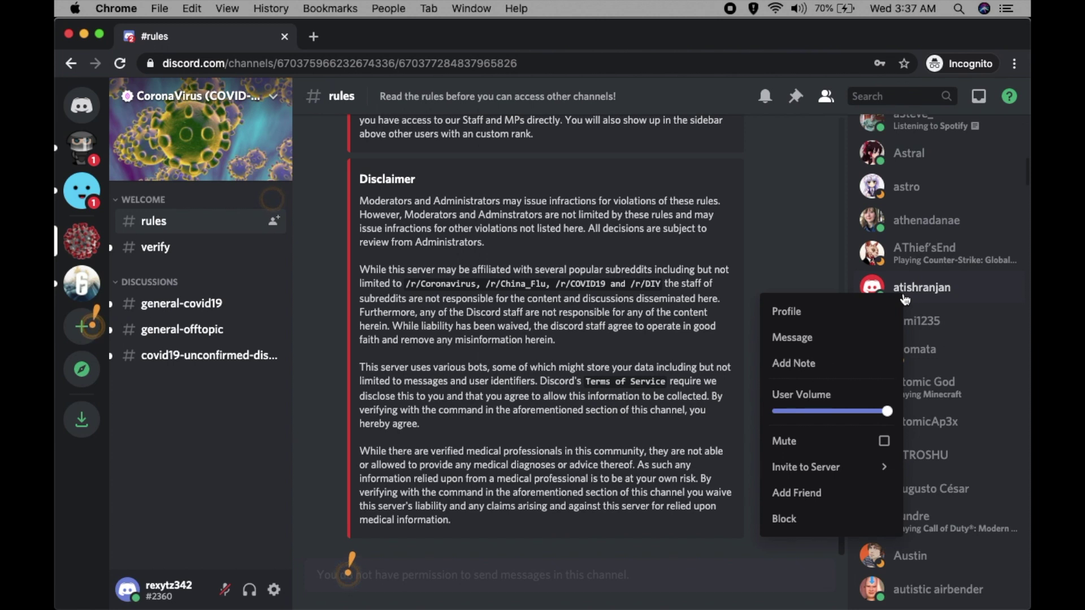
{"action": "left_click", "coordinate": [829, 258]}
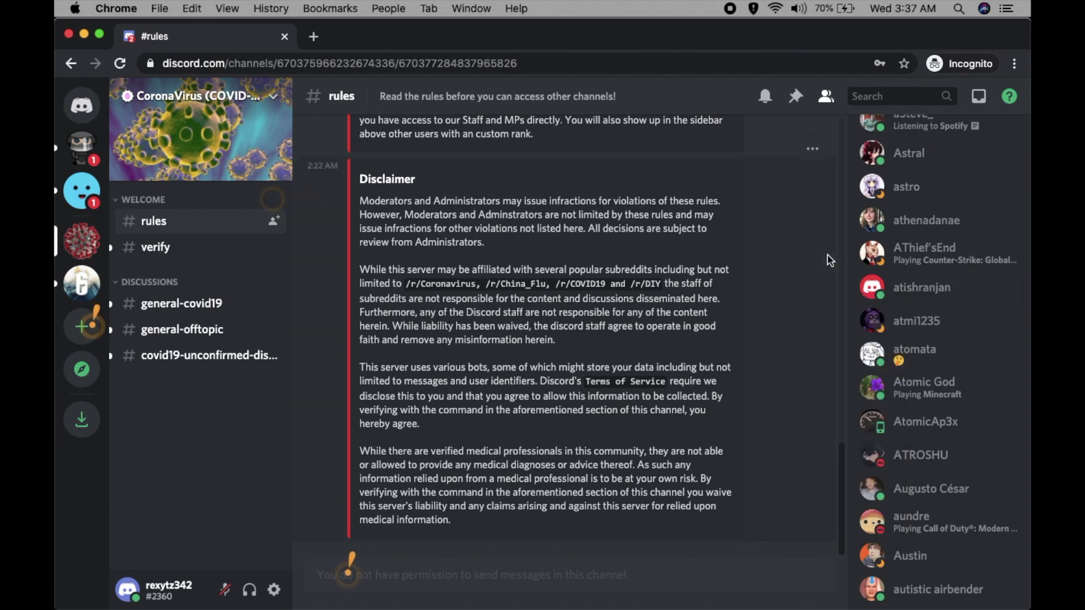
{"action": "right_click", "coordinate": [933, 295]}
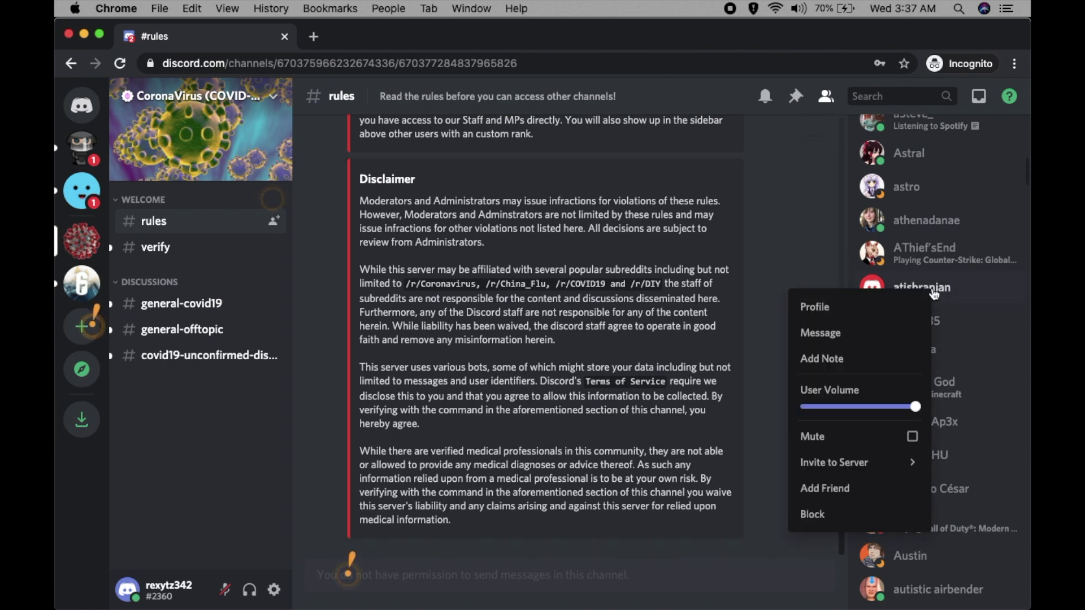
{"action": "left_click", "coordinate": [820, 334]}
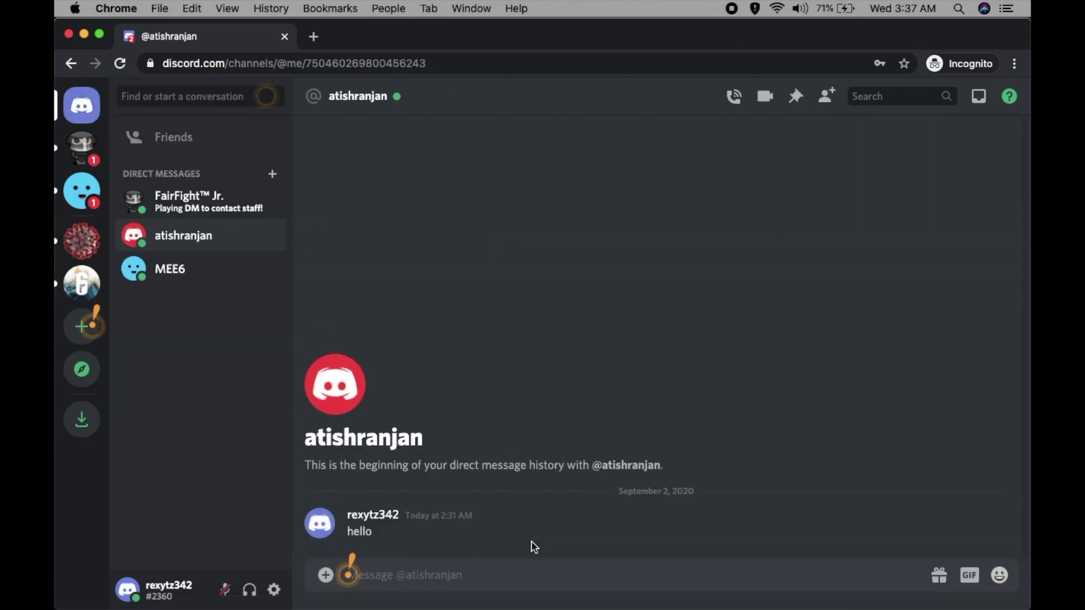
{"action": "type", "text": "Hello"}
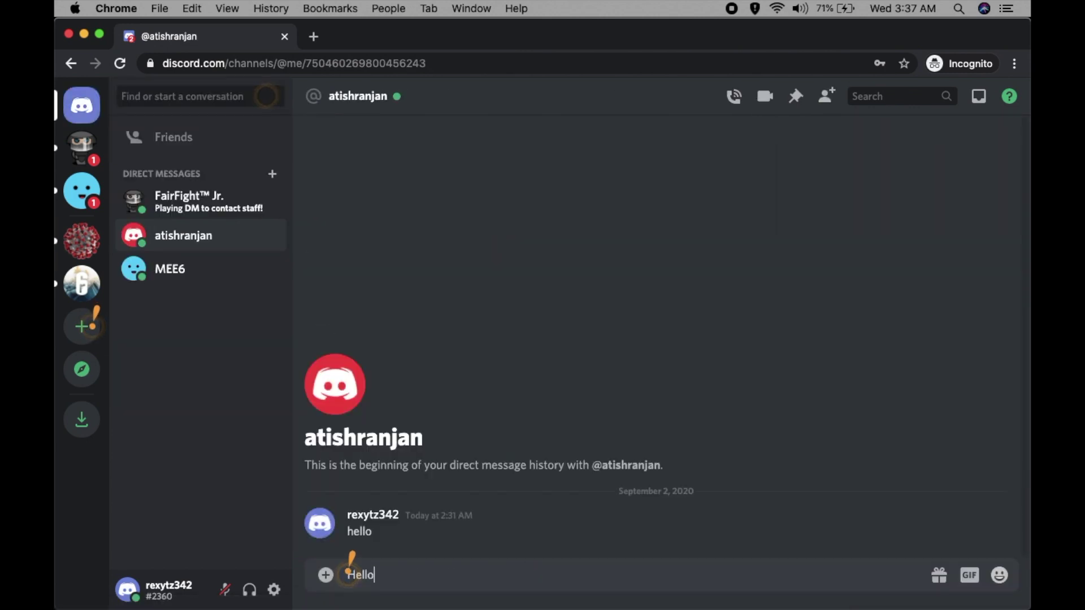
{"action": "key", "text": "Return"}
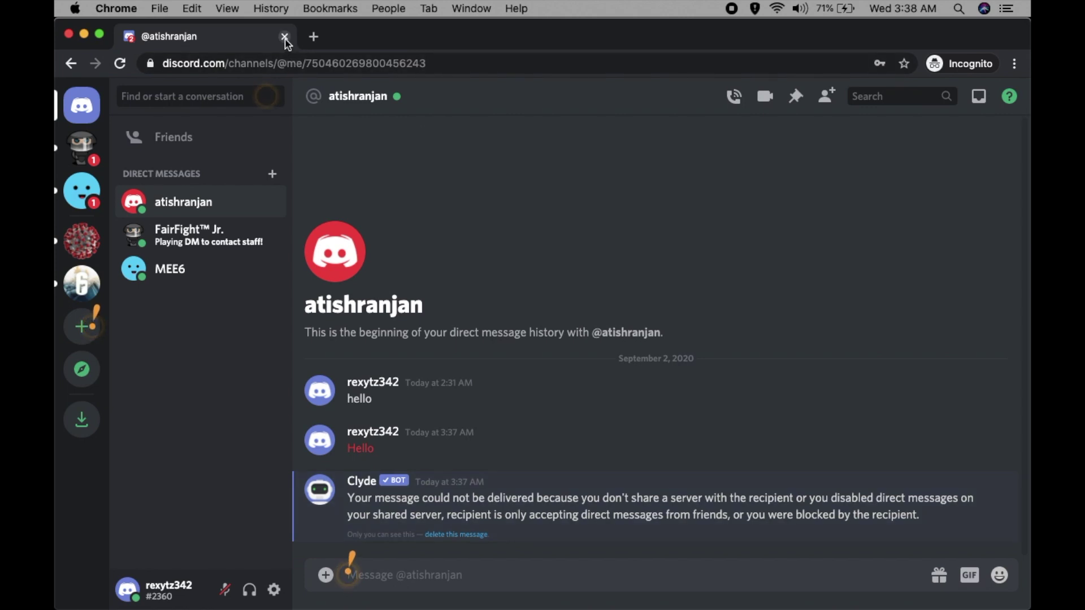
- Return to the first account's browser window and close its user settings
{"action": "key", "text": "super+grave"}
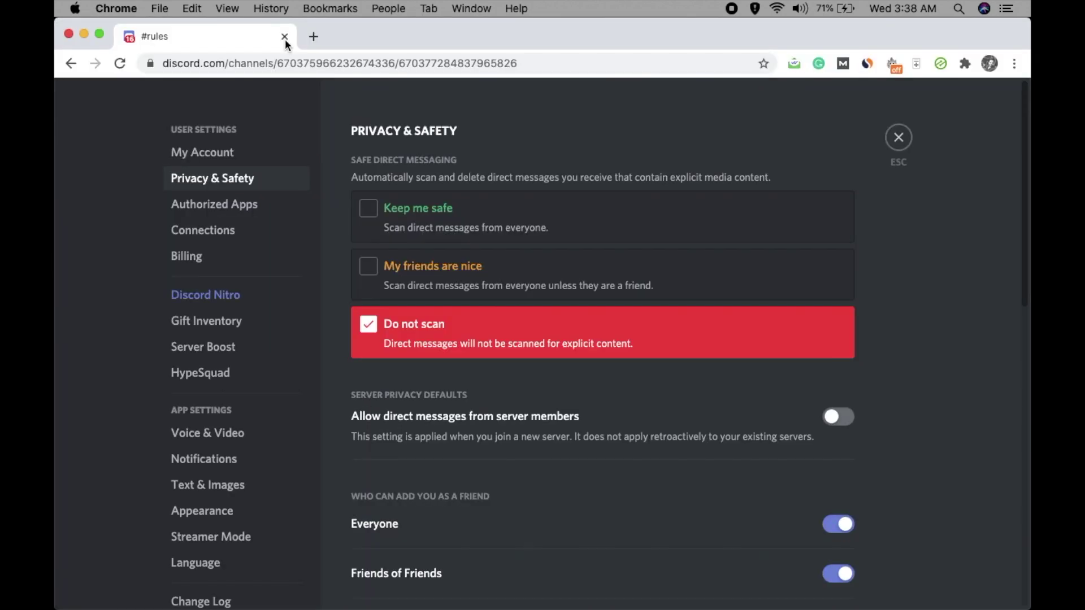
{"action": "left_click", "coordinate": [900, 139]}
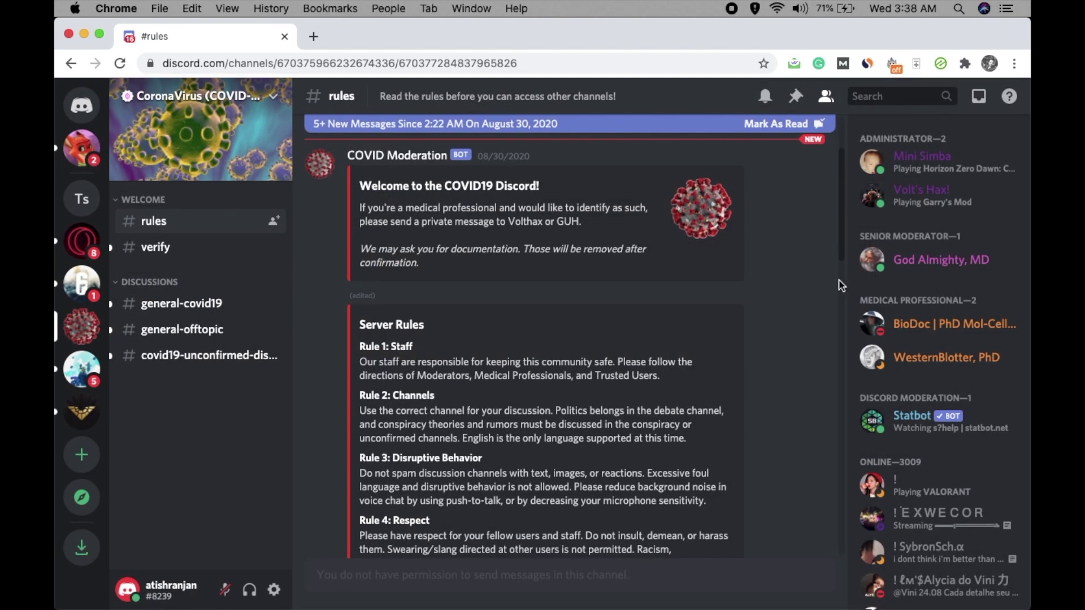